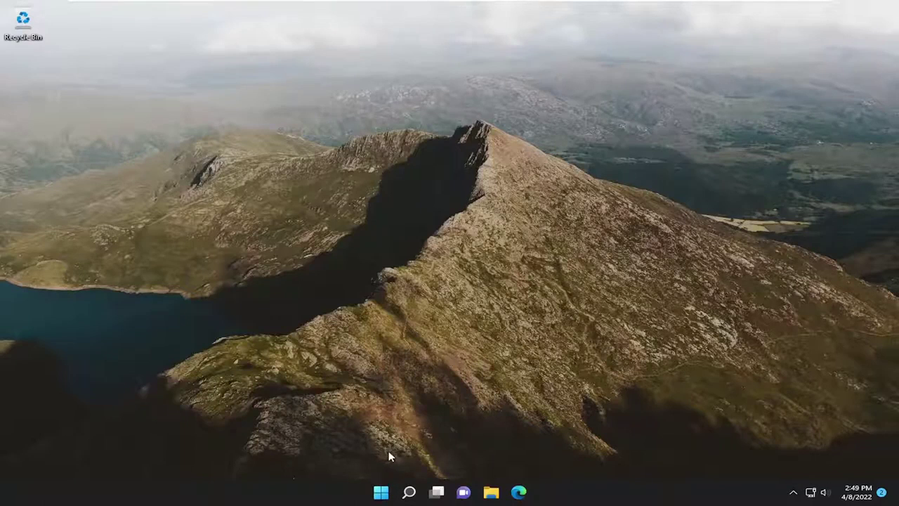
Search Windows for the Services app, launch it and open the properties of the Windows Image Acquisition (WIA) service
{"action": "left_click", "coordinate": [406, 494]}
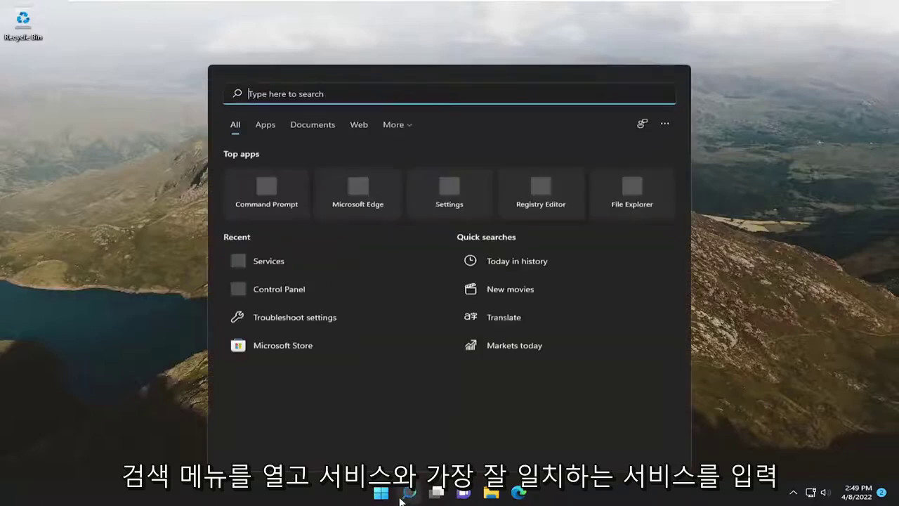
{"action": "type", "text": "services"}
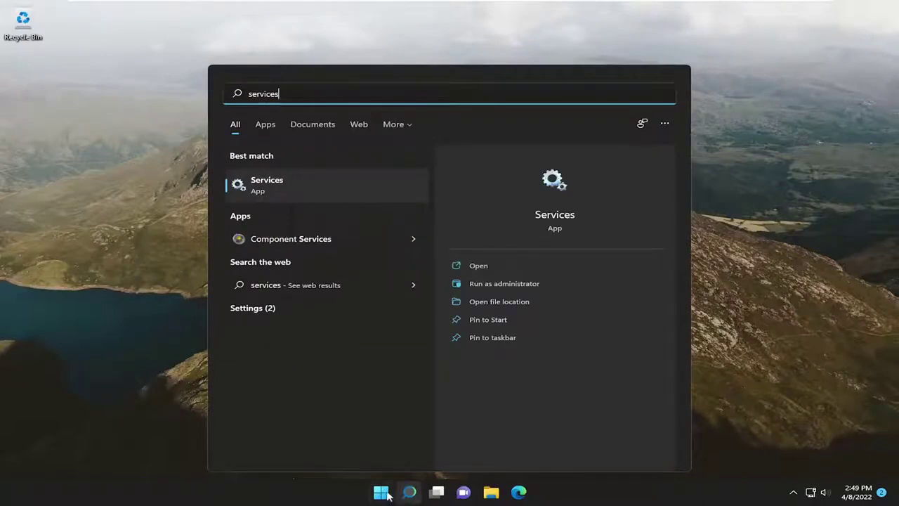
{"action": "left_click", "coordinate": [287, 190]}
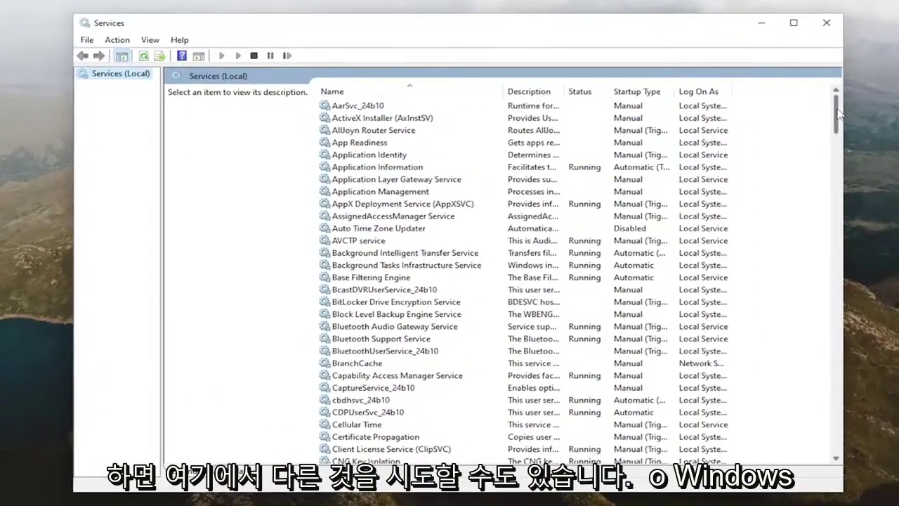
{"action": "left_click_drag", "start_coordinate": [838, 113], "coordinate": [821, 407]}
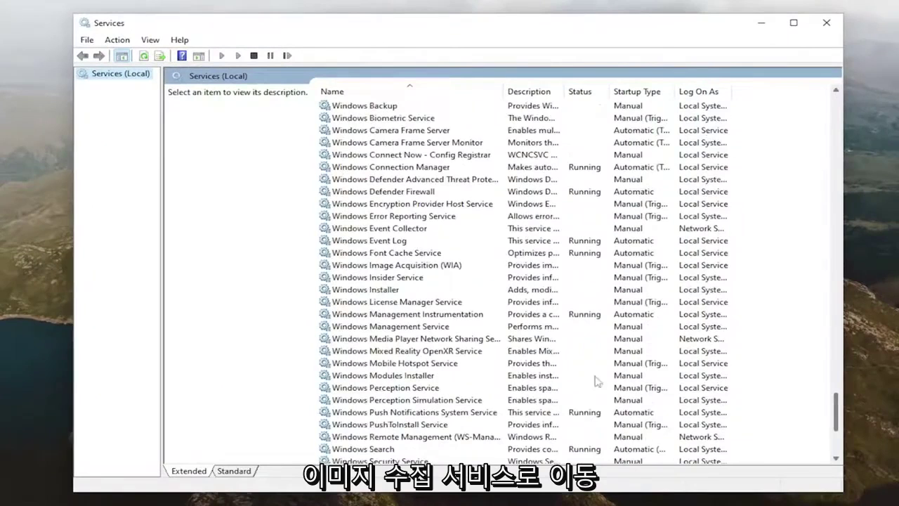
{"action": "double_click", "coordinate": [373, 265]}
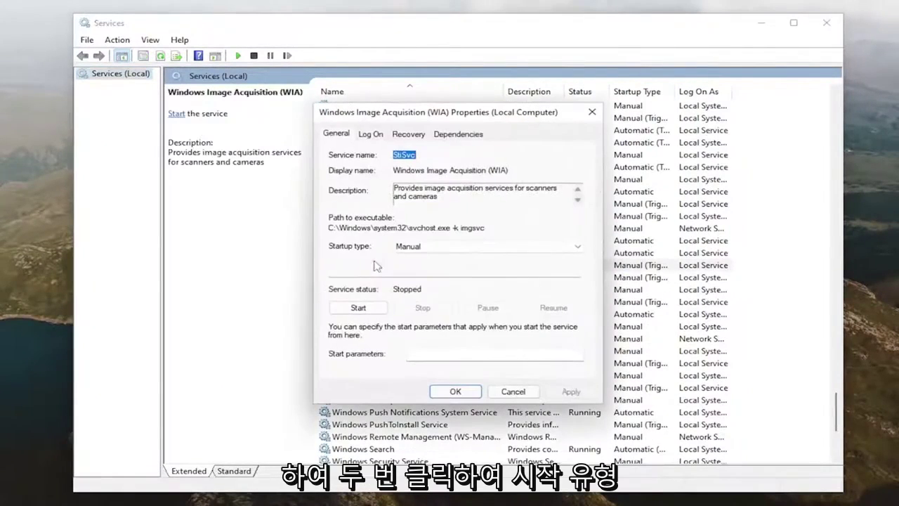
Set the Windows Image Acquisition service's startup type to Automatic, start the service, apply the changes and close Services
{"action": "left_click", "coordinate": [439, 248]}
{"action": "left_click", "coordinate": [435, 268]}
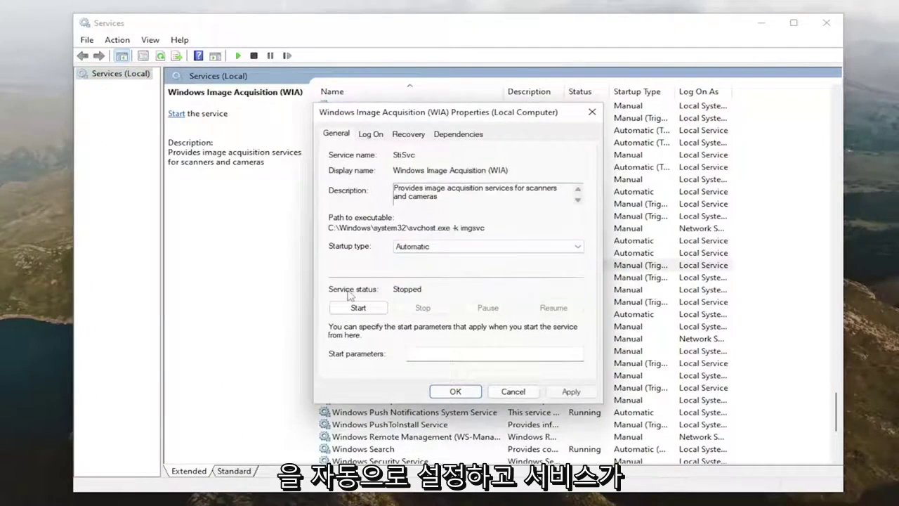
{"action": "left_click", "coordinate": [359, 307]}
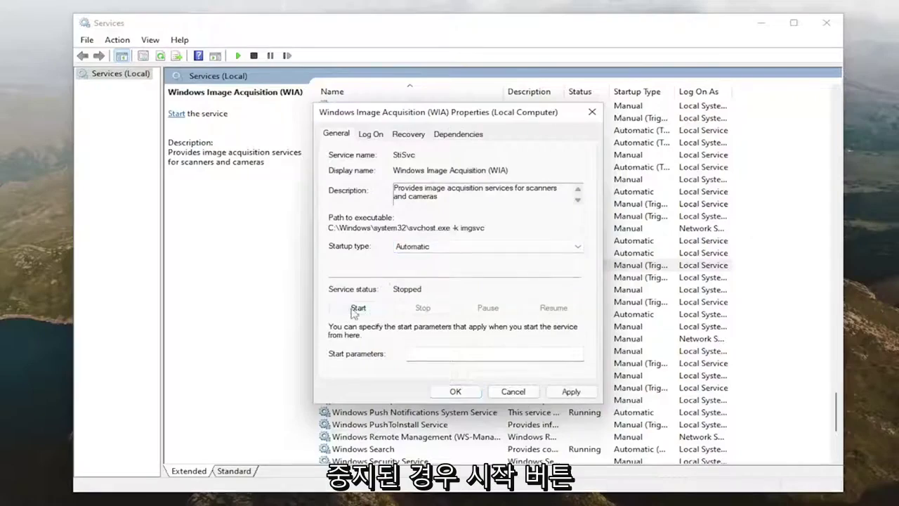
{"action": "left_click", "coordinate": [569, 391]}
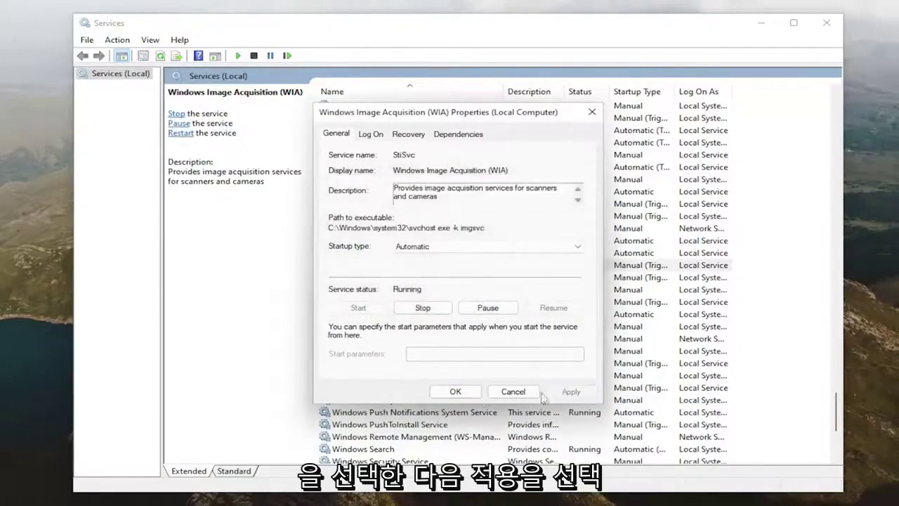
{"action": "left_click", "coordinate": [453, 391]}
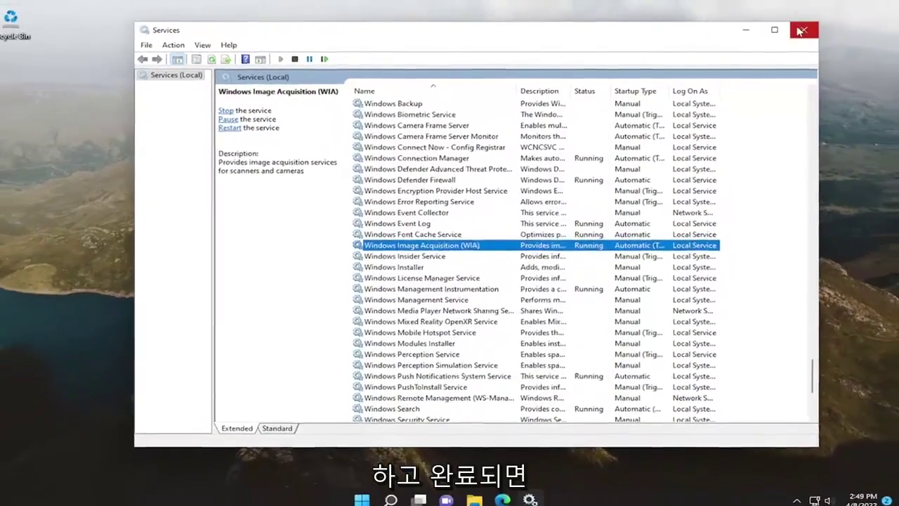
{"action": "left_click", "coordinate": [813, 27]}
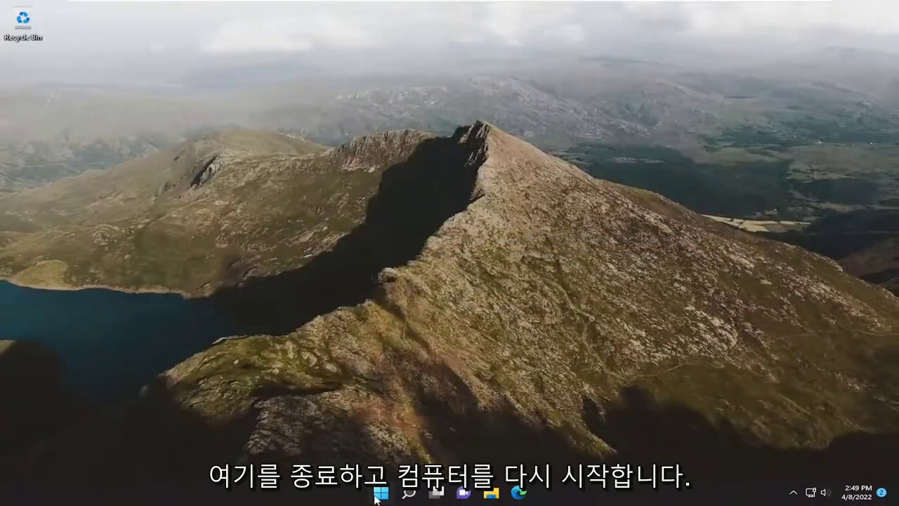
Restart the computer
{"action": "right_click", "coordinate": [380, 493]}
{"action": "mouse_move", "coordinate": [388, 444]}
{"action": "left_click", "coordinate": [470, 467]}
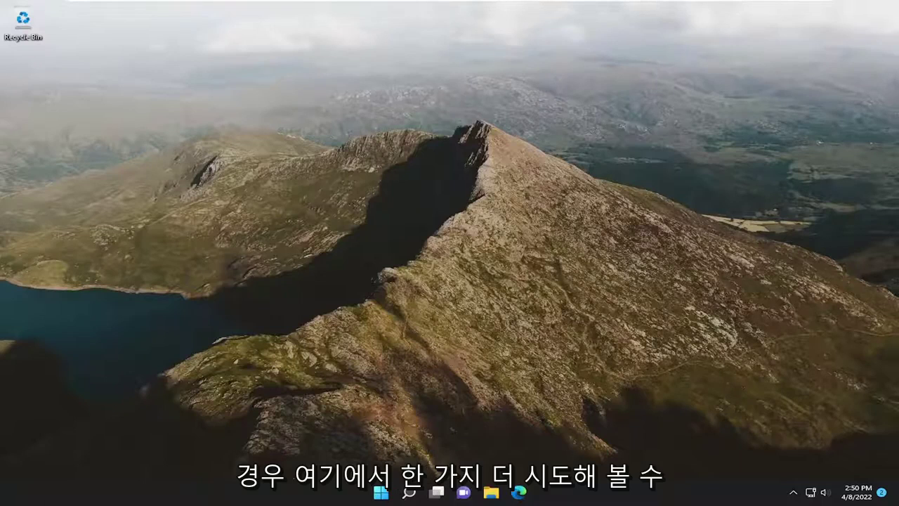
Find Command Prompt by searching for cmd, run it as administrator and allow it to make changes to the device
{"action": "left_click", "coordinate": [409, 492]}
{"action": "type", "text": "cmd"}
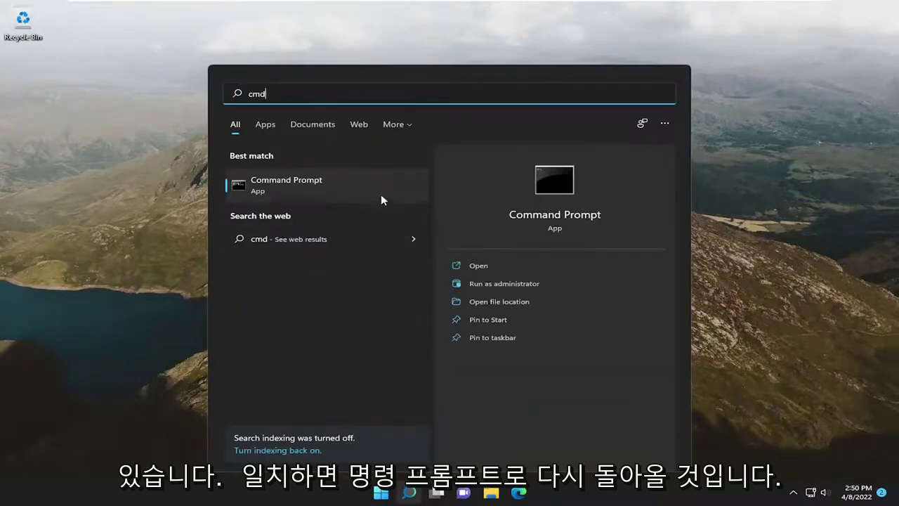
{"action": "right_click", "coordinate": [280, 186]}
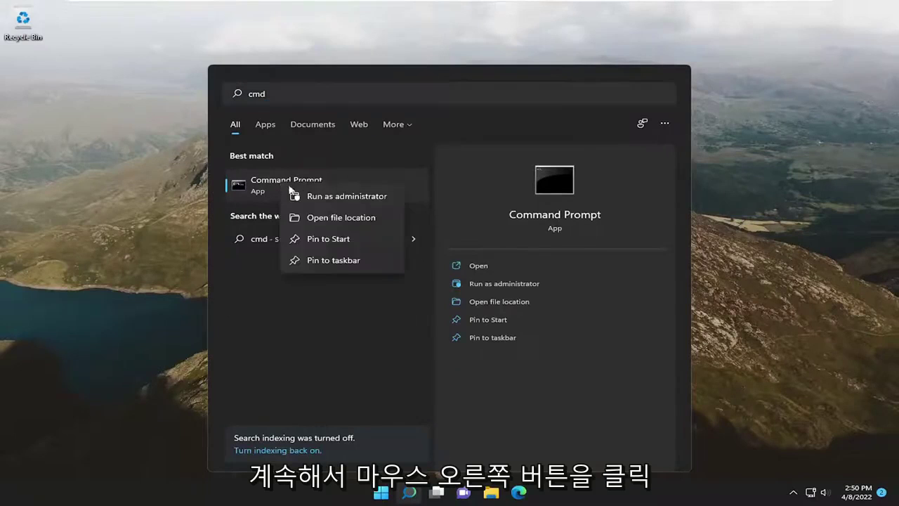
{"action": "left_click", "coordinate": [348, 198]}
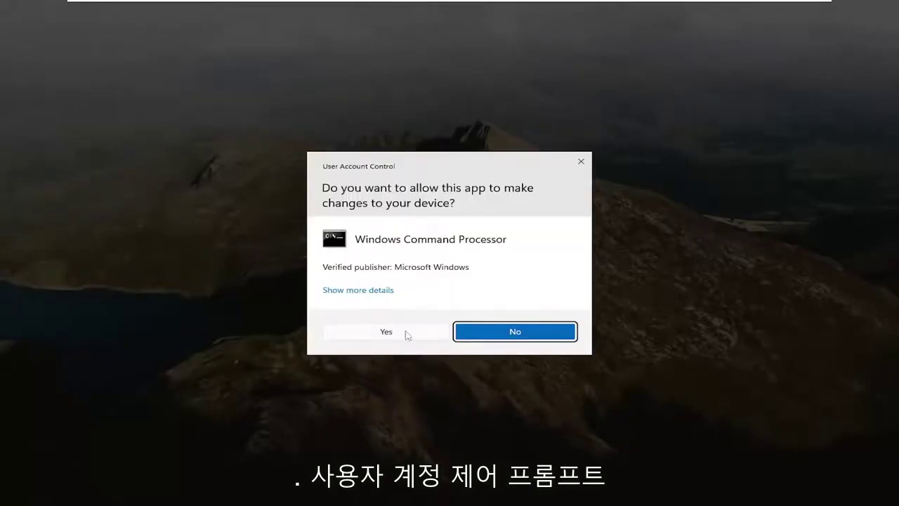
{"action": "left_click", "coordinate": [387, 334]}
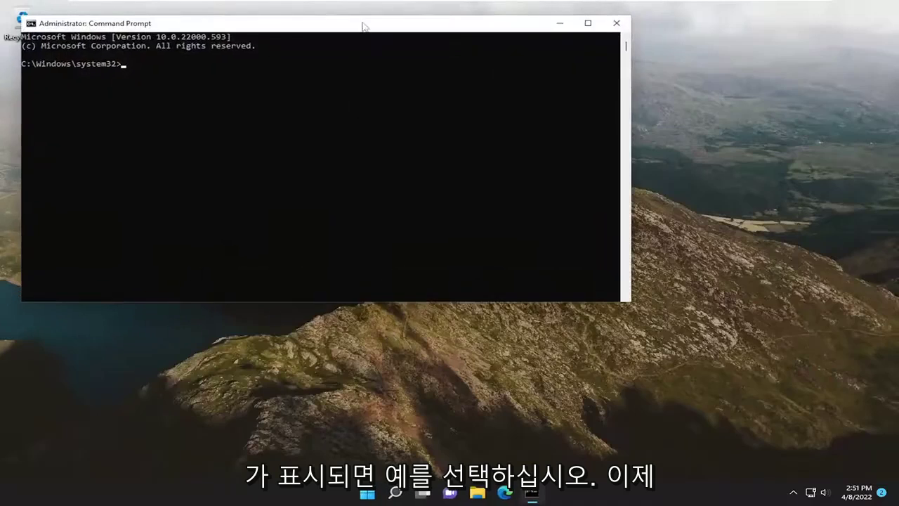
Paste and run the copied msdt command to launch the Hardware and Devices troubleshooter, and close Command Prompt
{"action": "left_click_drag", "start_coordinate": [361, 23], "coordinate": [485, 80]}
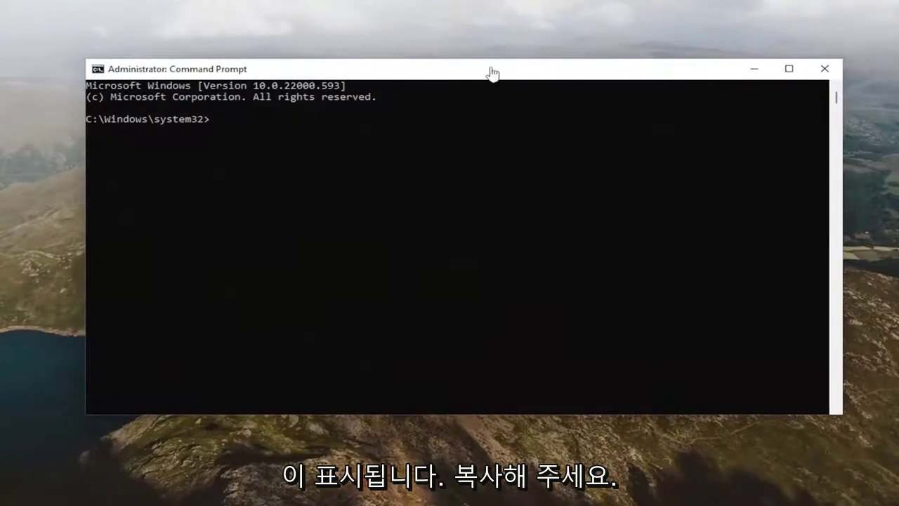
{"action": "right_click", "coordinate": [454, 75]}
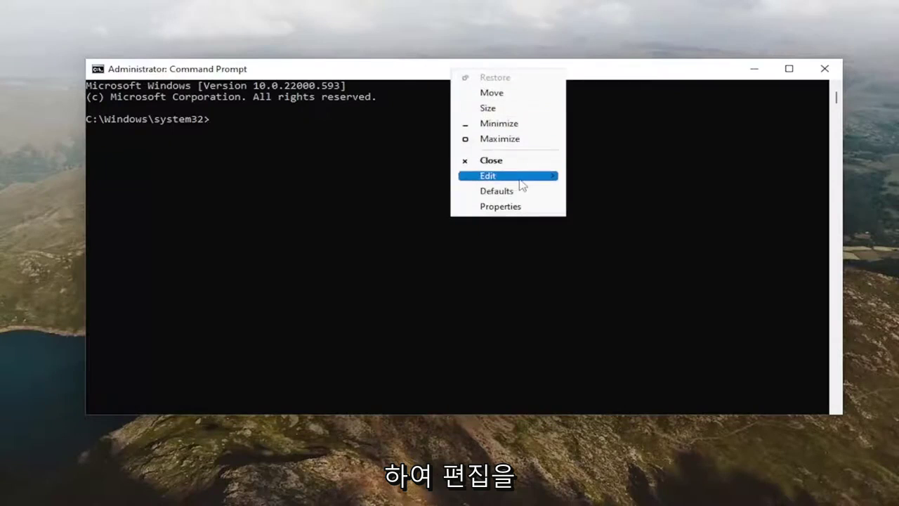
{"action": "mouse_move", "coordinate": [524, 177]}
{"action": "left_click", "coordinate": [640, 208]}
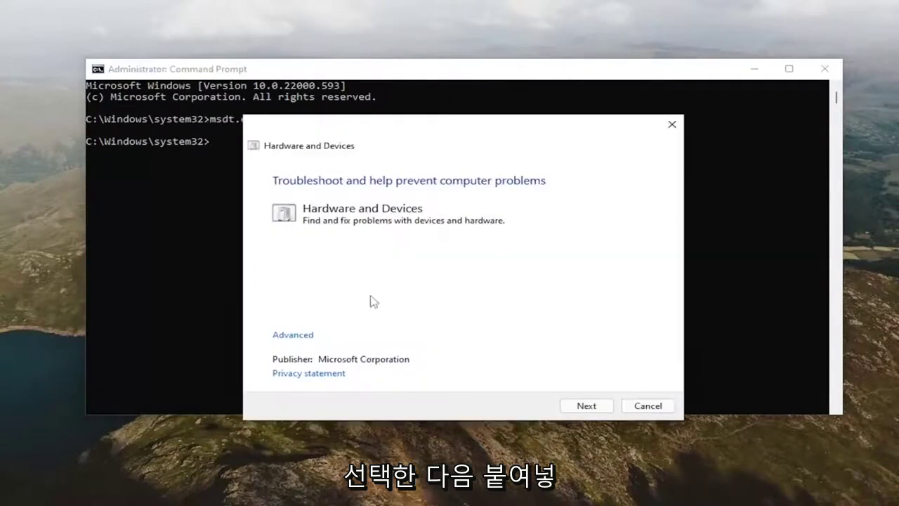
{"action": "left_click", "coordinate": [824, 68]}
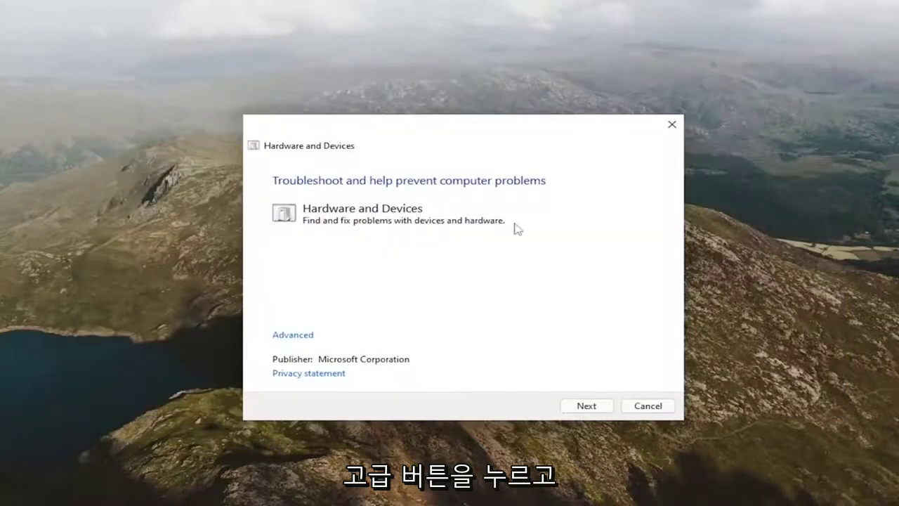
Run the Hardware and Devices troubleshooter with automatic repairs and enable automatic checking for the newest drivers on Windows Update
{"action": "left_click", "coordinate": [293, 336]}
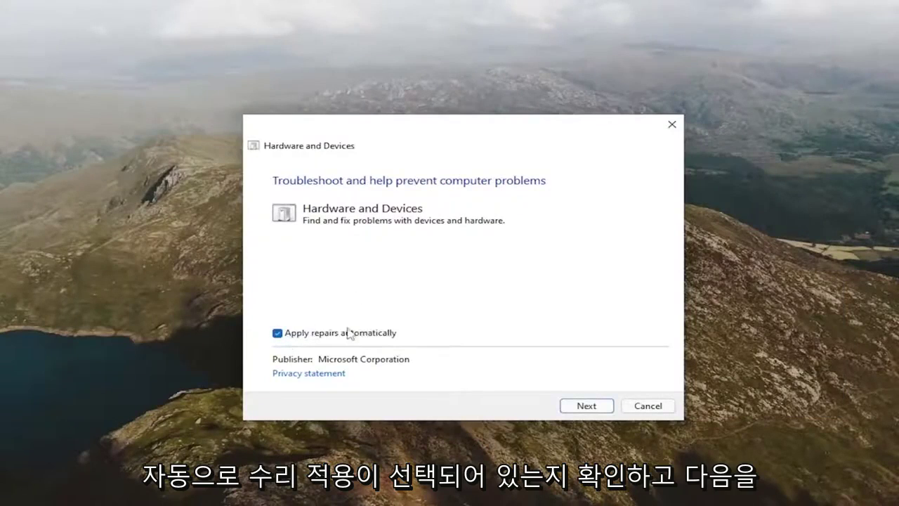
{"action": "left_click", "coordinate": [576, 407]}
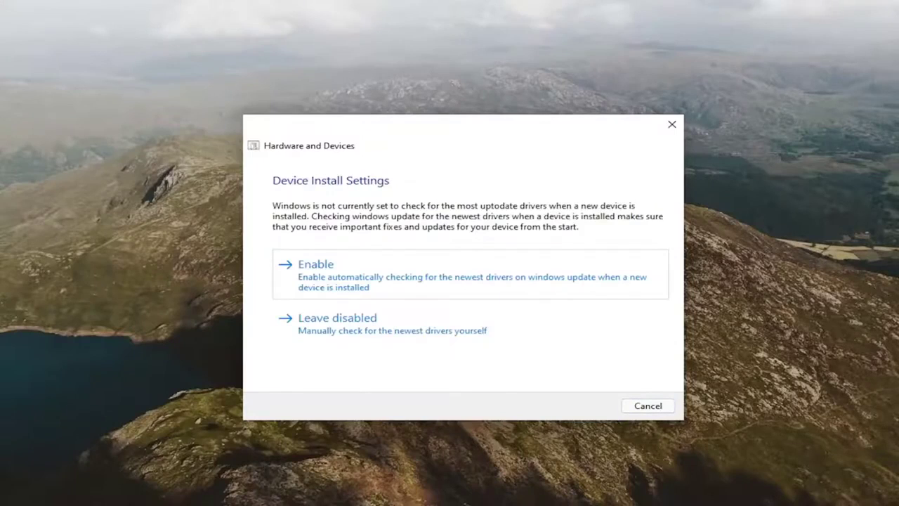
{"action": "left_click", "coordinate": [410, 283]}
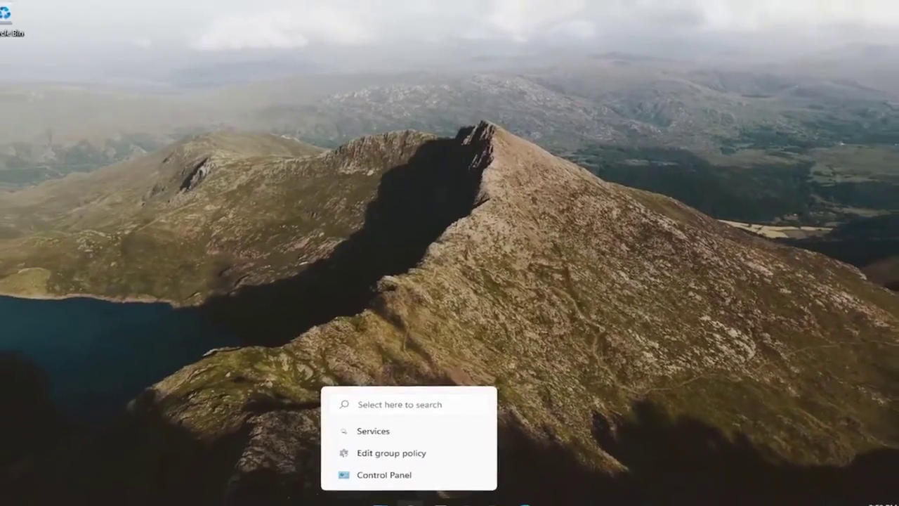
Search Windows for troubleshoot, open Troubleshoot settings and go to the list of other troubleshooters
{"action": "left_click", "coordinate": [407, 505]}
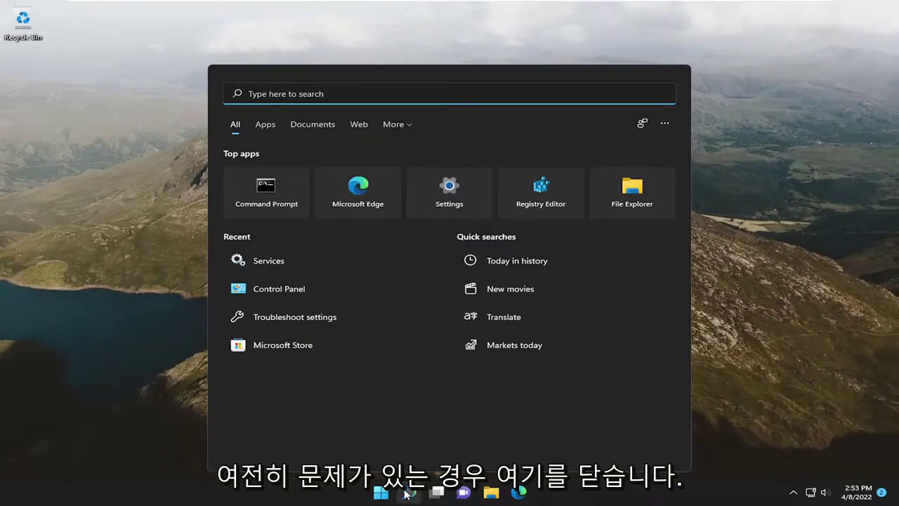
{"action": "type", "text": "troubleshoot"}
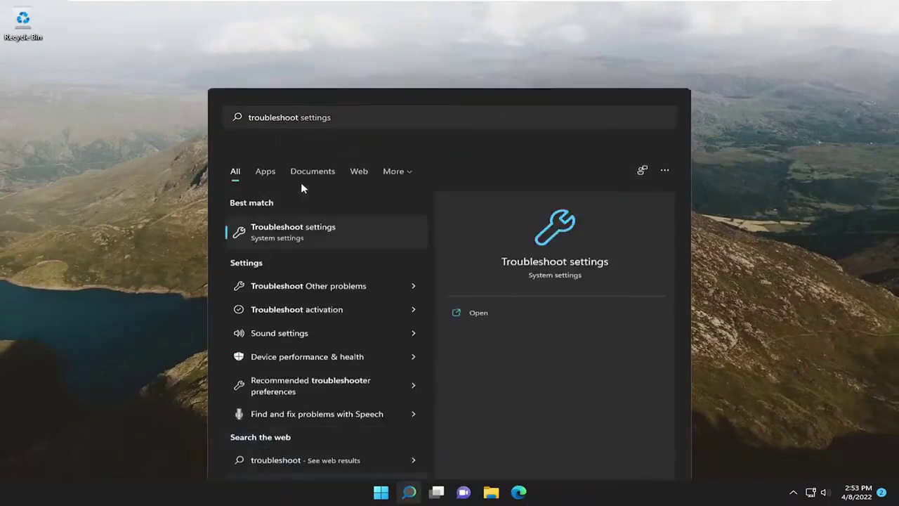
{"action": "left_click", "coordinate": [302, 184]}
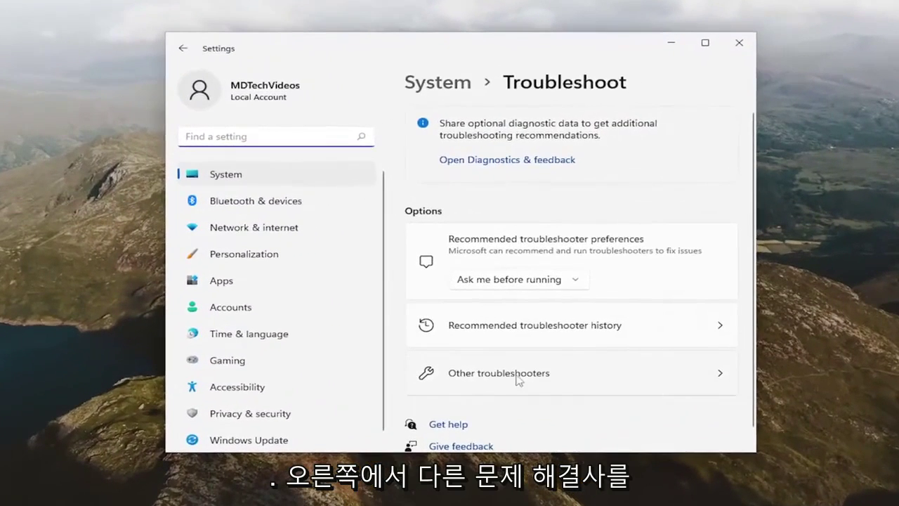
{"action": "left_click", "coordinate": [520, 375]}
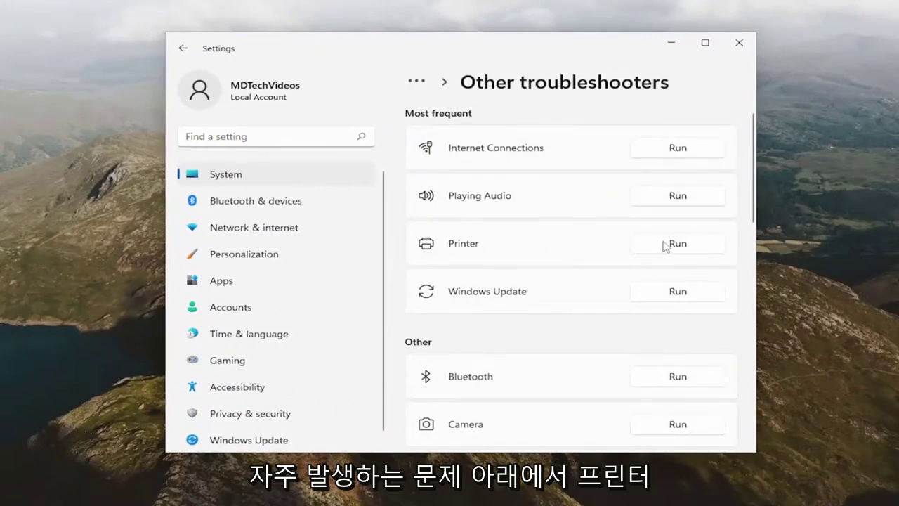
Run the Printer troubleshooter, close it when it finishes and close Settings
{"action": "left_click", "coordinate": [678, 243]}
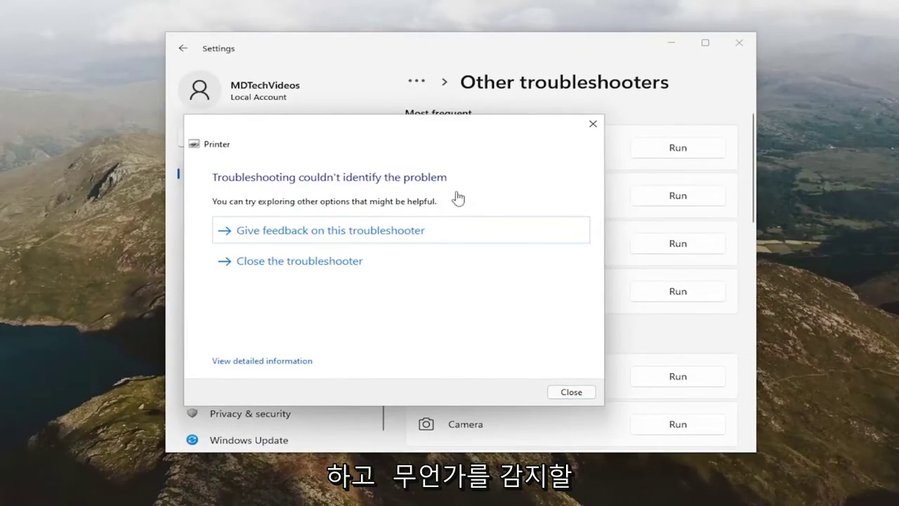
{"action": "left_click", "coordinate": [572, 392]}
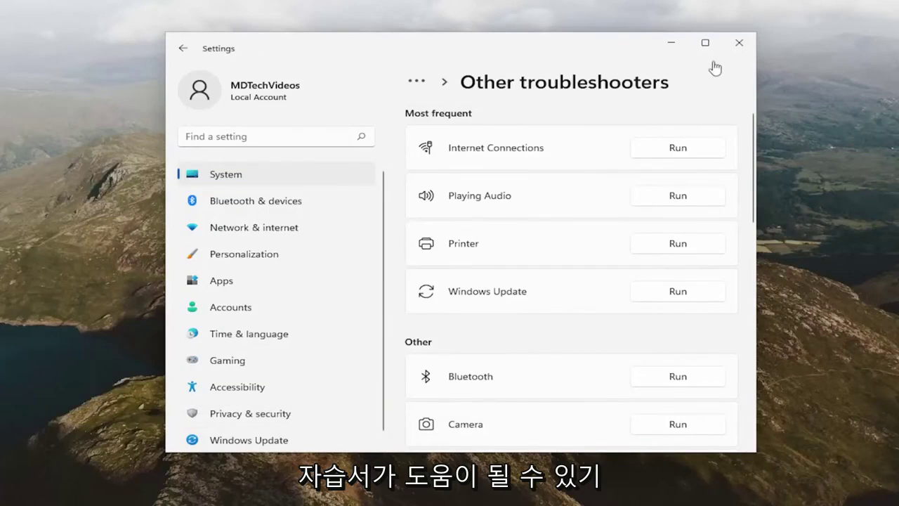
{"action": "left_click", "coordinate": [739, 44]}
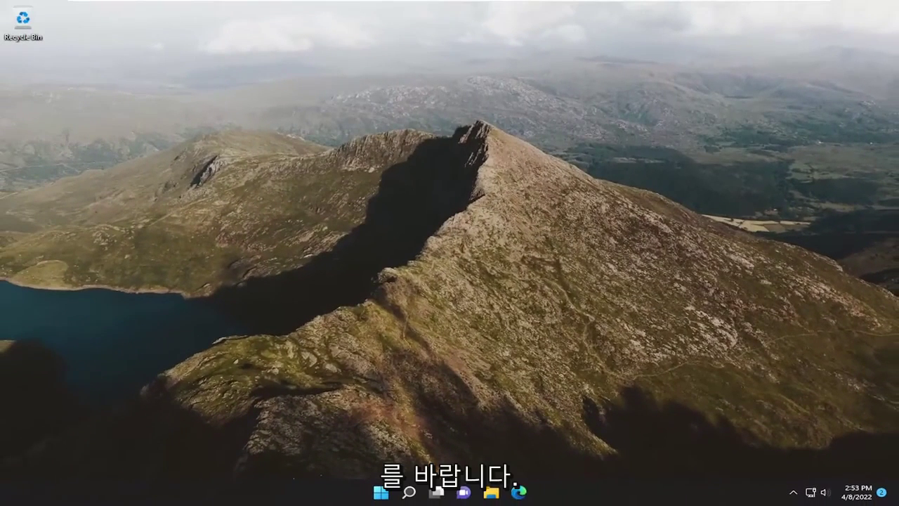